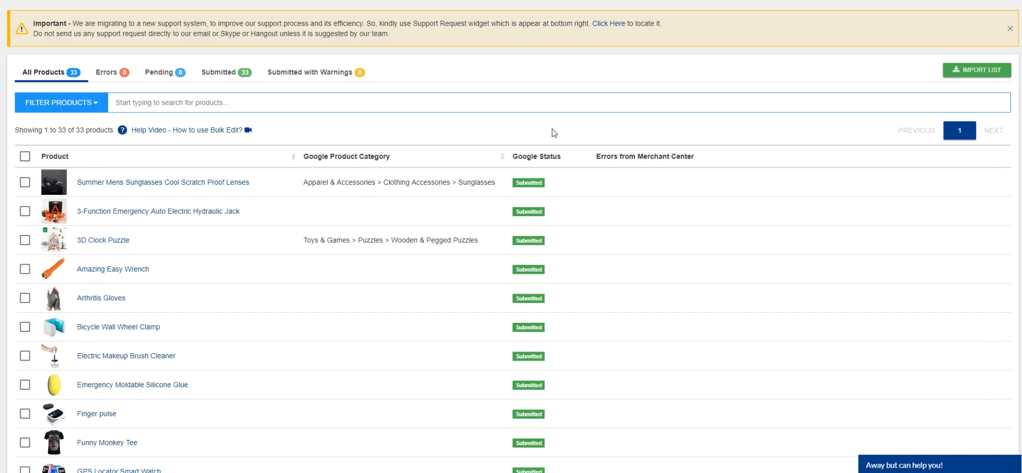
# - Open The Original Simple Ketone Meter from the product list for editing
pyautogui.scroll(-6, 433, 204)
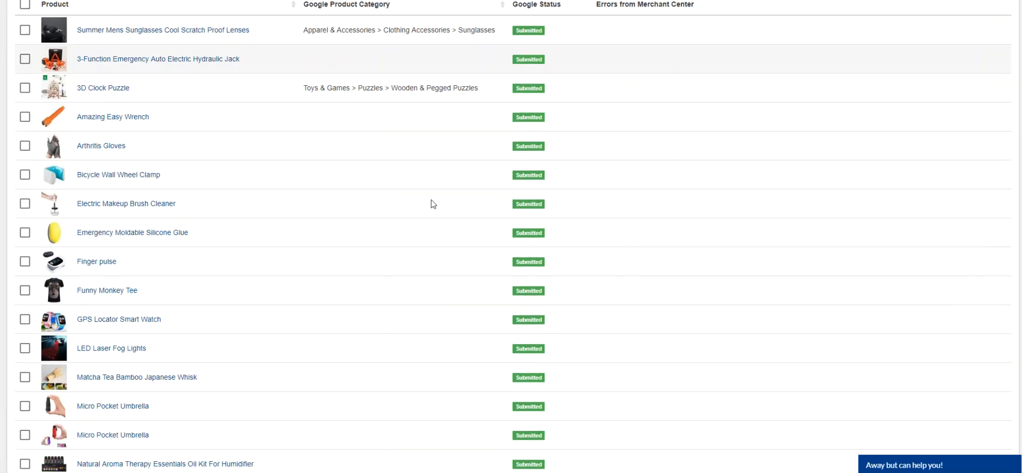
pyautogui.scroll(-4, 431, 201)
pyautogui.scroll(7, 407, 193)
pyautogui.scroll(3, 399, 199)
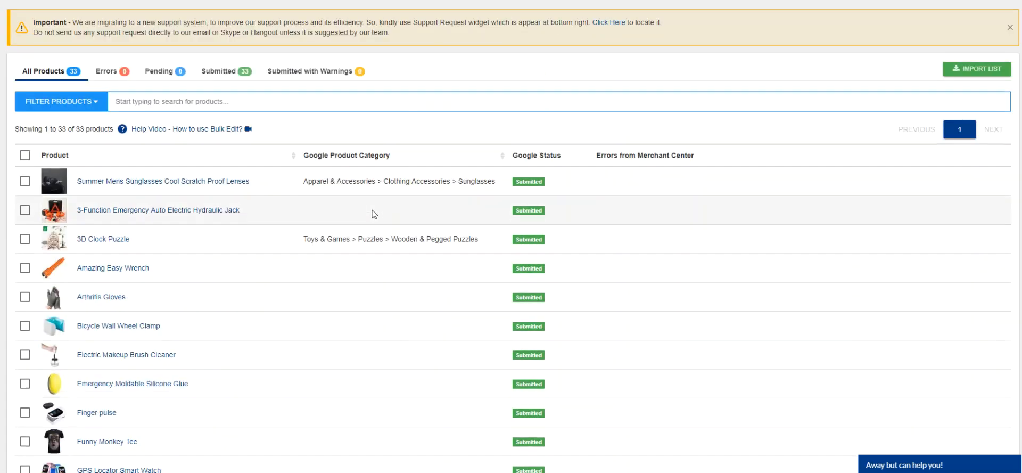
pyautogui.scroll(-9, 372, 213)
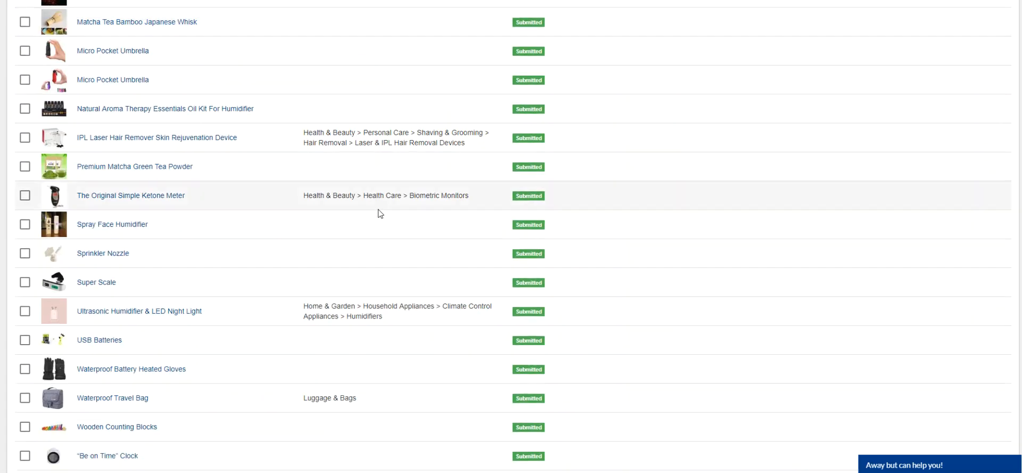
pyautogui.click(123, 197)
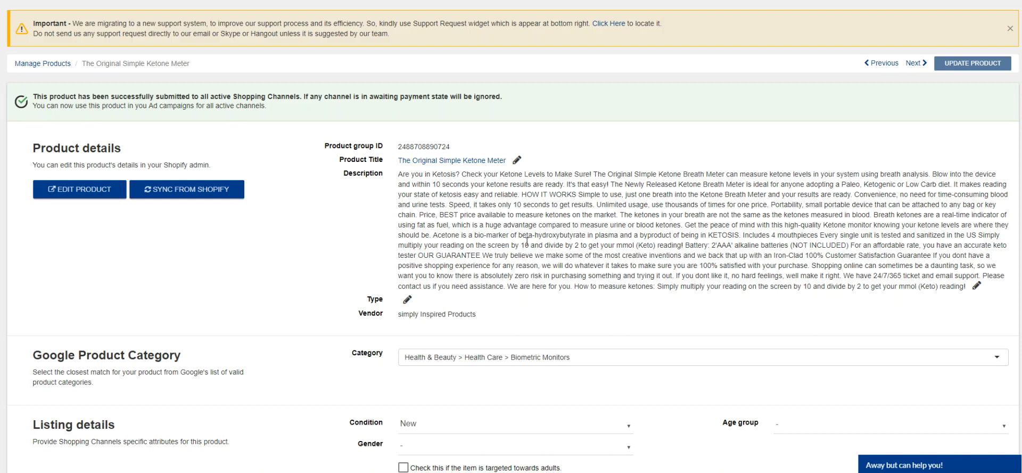
# - Clear the ketone meter's Google product category and search the categories for "health & bea"
pyautogui.scroll(-2, 526, 241)
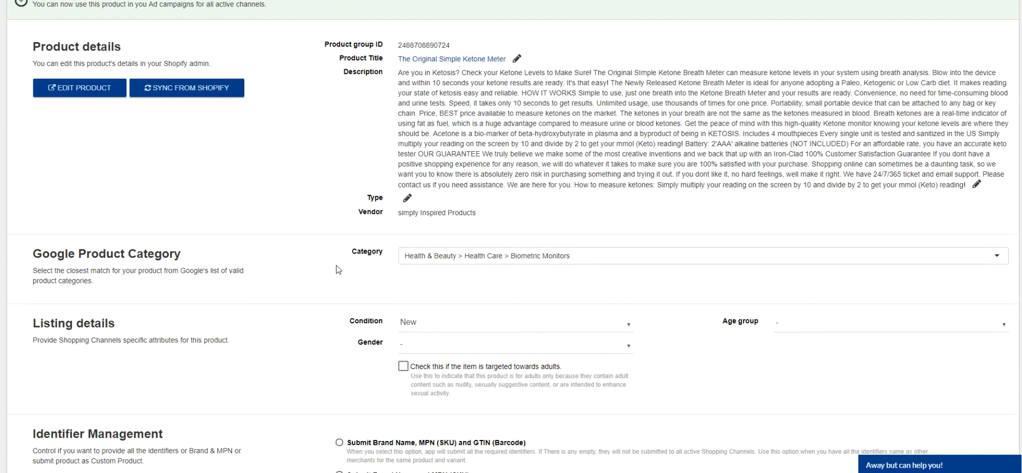
pyautogui.click(453, 260)
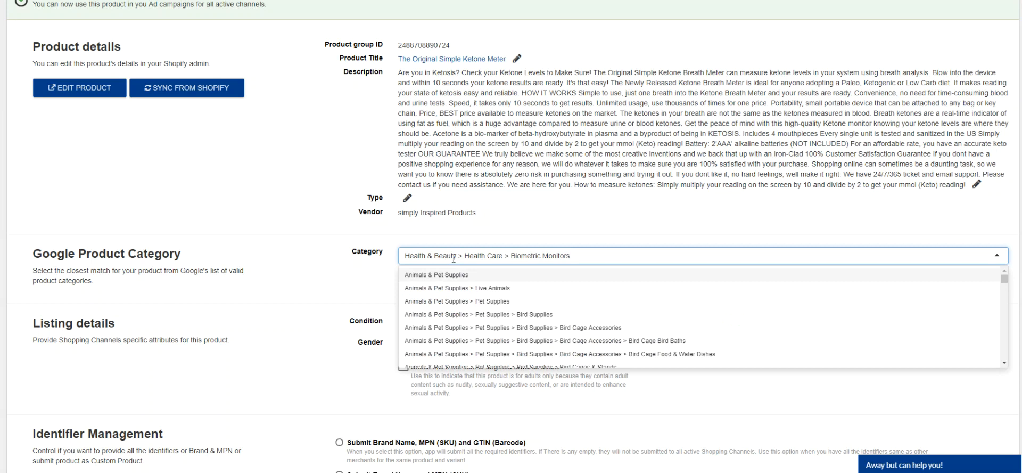
pyautogui.click(555, 251)
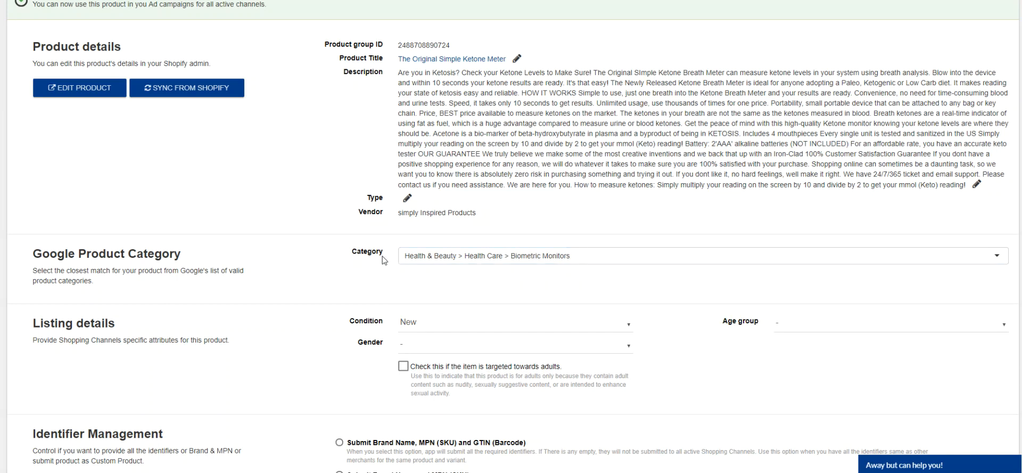
pyautogui.click(588, 258)
pyautogui.click(576, 256)
pyautogui.click(576, 256)
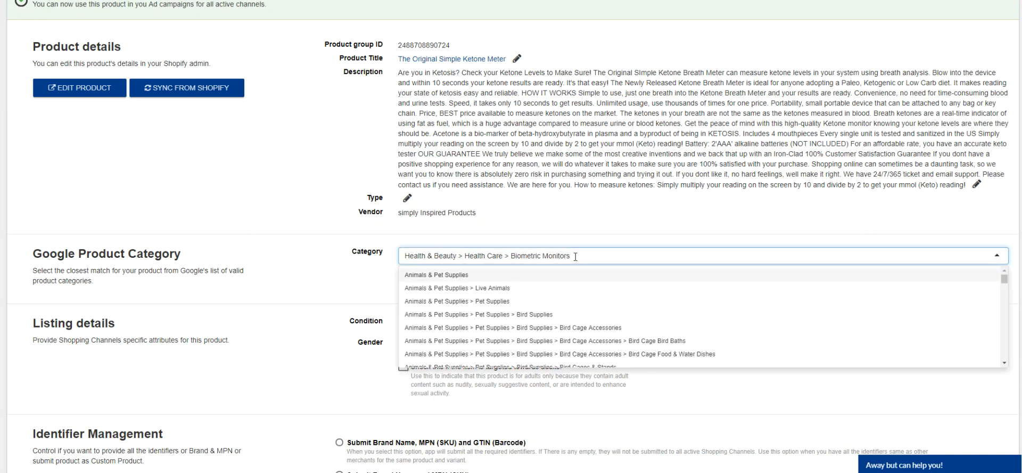
pyautogui.press('BackSpace')
pyautogui.write('health')
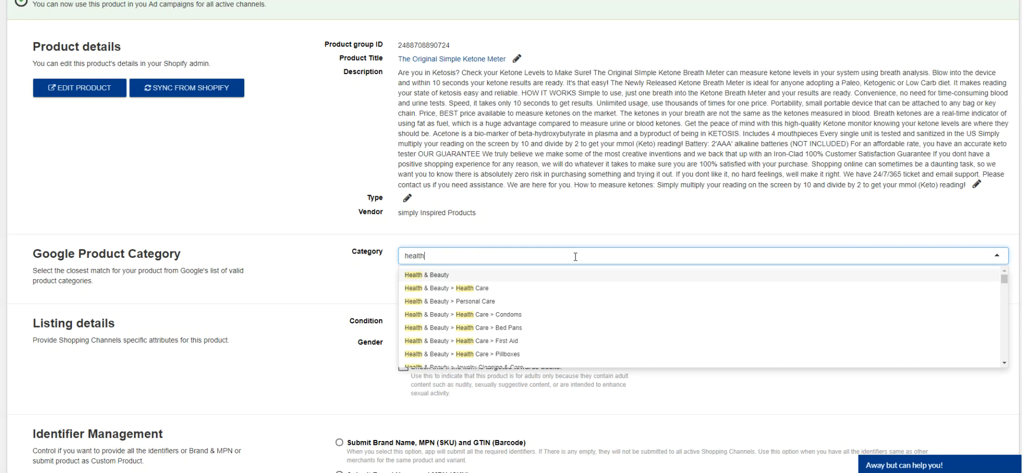
pyautogui.write('& bea')
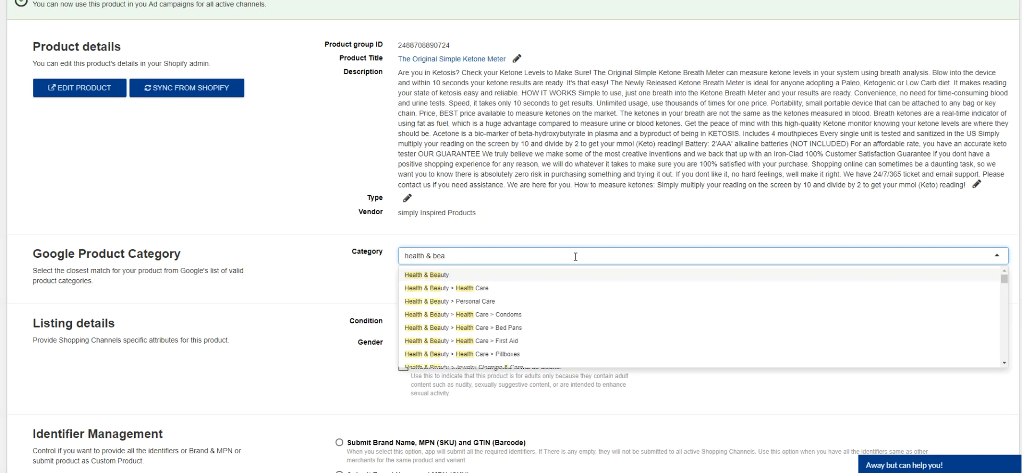
# - Choose Health & Beauty > Health Care > Biometric Monitors as the ketone meter's Google product category
pyautogui.press('Down')
pyautogui.press('Down')
pyautogui.press('Down')
pyautogui.press('Down')
pyautogui.press('Down')
pyautogui.press('Down')
pyautogui.press('Down')
pyautogui.press('Down')
pyautogui.press('Down')
pyautogui.press('Down')
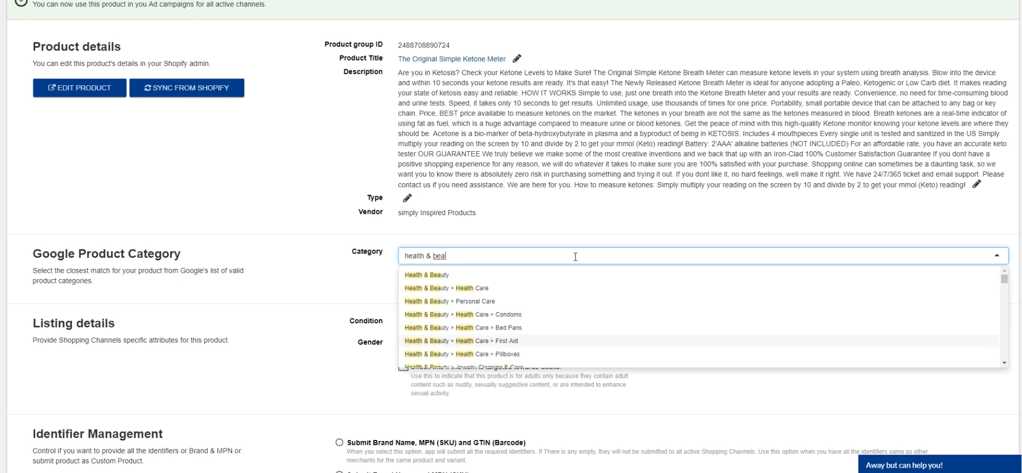
pyautogui.press('Down')
pyautogui.press('Down')
pyautogui.press('Down')
pyautogui.press('Down')
pyautogui.press('Down')
pyautogui.press('Down')
pyautogui.press('Down')
pyautogui.press('Down')
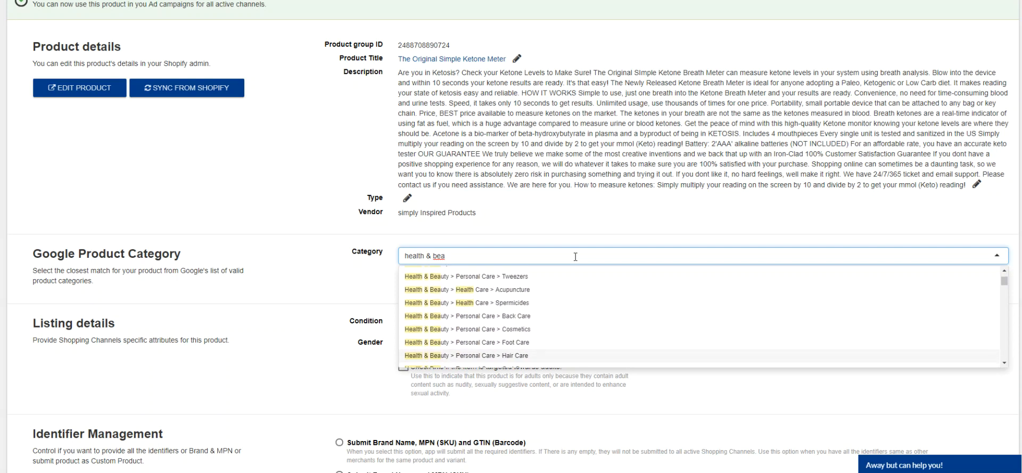
pyautogui.press('Down')
pyautogui.press('Down')
pyautogui.press('Down')
pyautogui.press('Down')
pyautogui.press('Down')
pyautogui.press('Down')
pyautogui.press('Down')
pyautogui.press('Down')
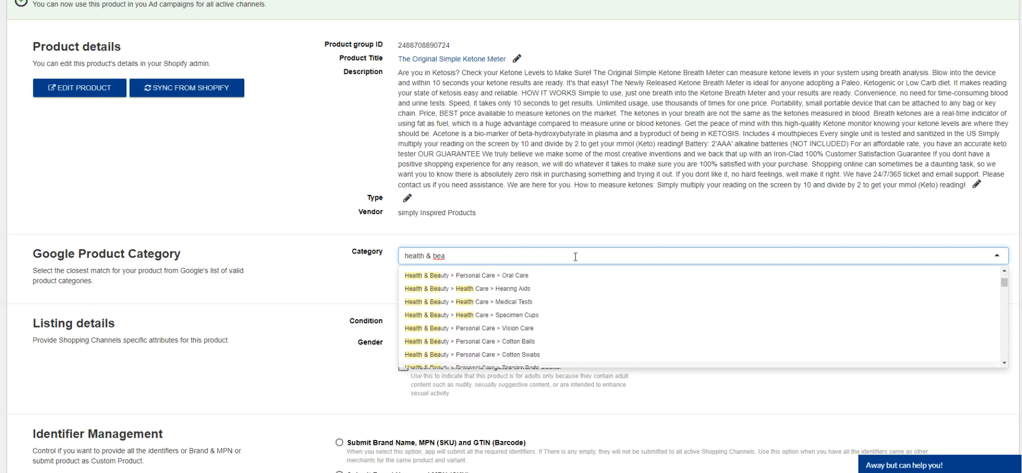
pyautogui.press('Down')
pyautogui.press('Down')
pyautogui.press('Down')
pyautogui.press('Down')
pyautogui.press('Down')
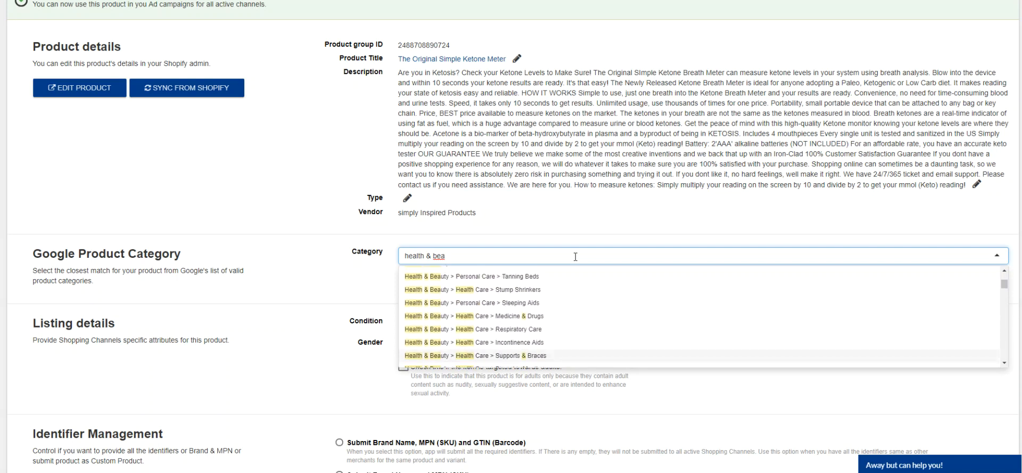
pyautogui.press('Up')
pyautogui.press('Up')
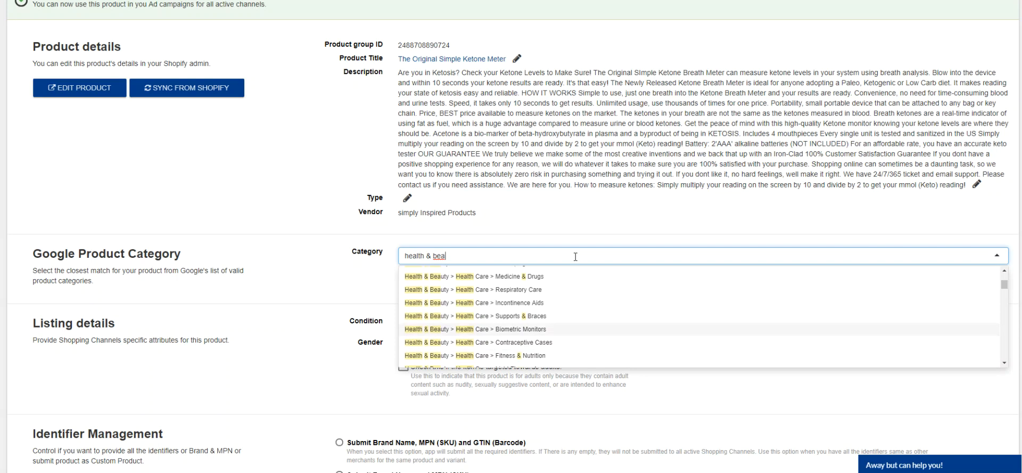
pyautogui.press('Return')
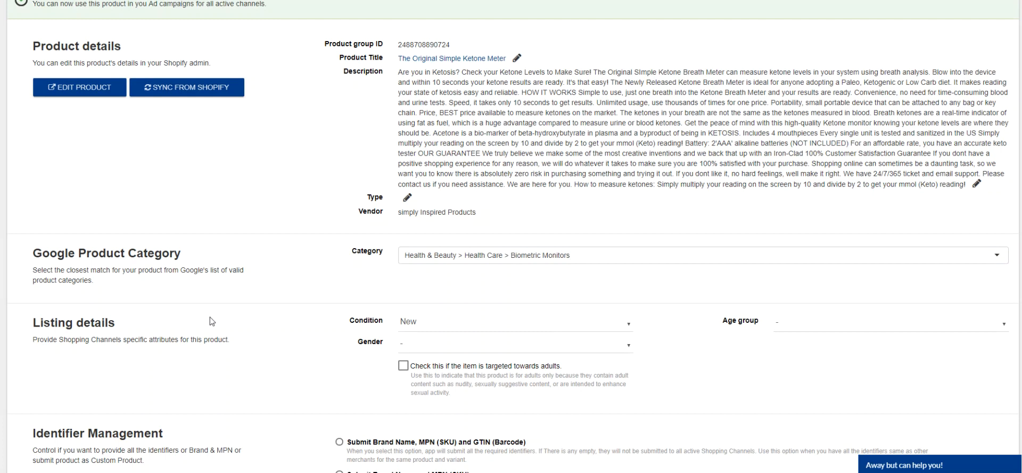
# - Submit the product update for The Original Simple Ketone Meter
pyautogui.scroll(-1, 210, 317)
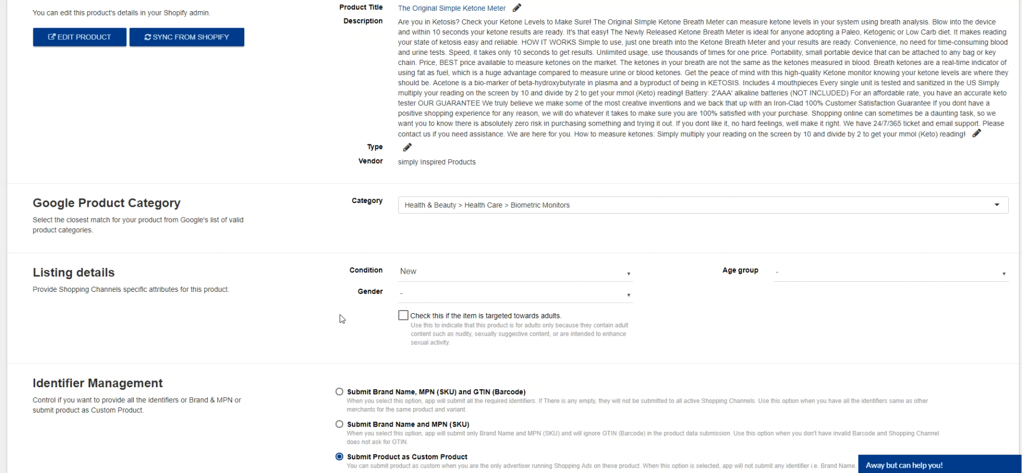
pyautogui.scroll(-2, 340, 318)
pyautogui.scroll(-2, 281, 311)
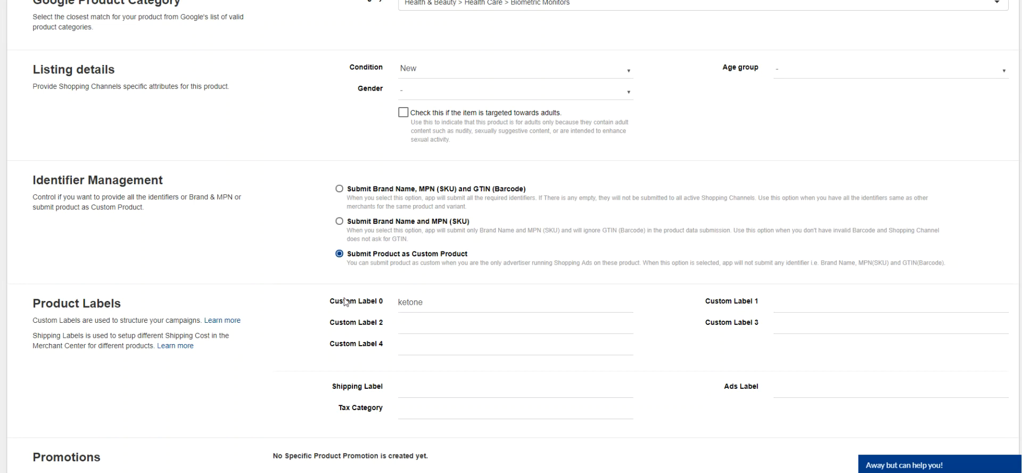
pyautogui.scroll(-1, 306, 355)
pyautogui.scroll(-4, 306, 355)
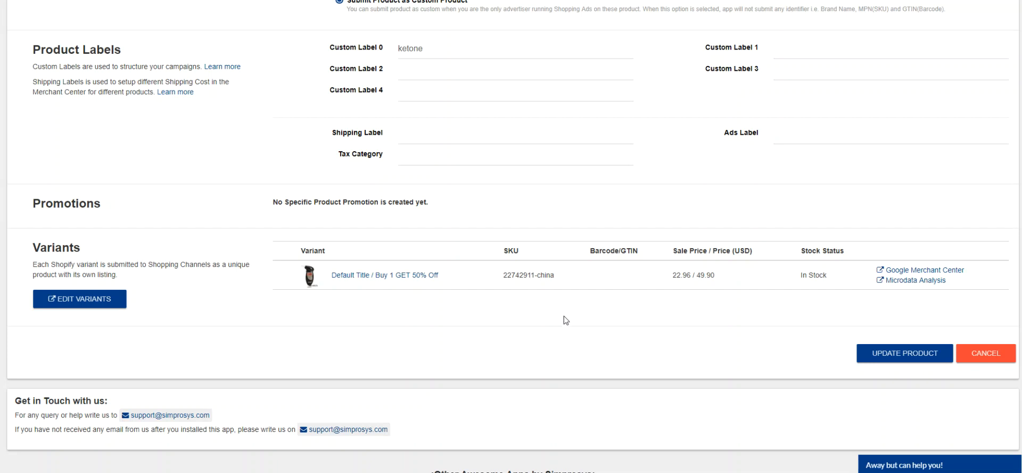
pyautogui.scroll(5, 486, 318)
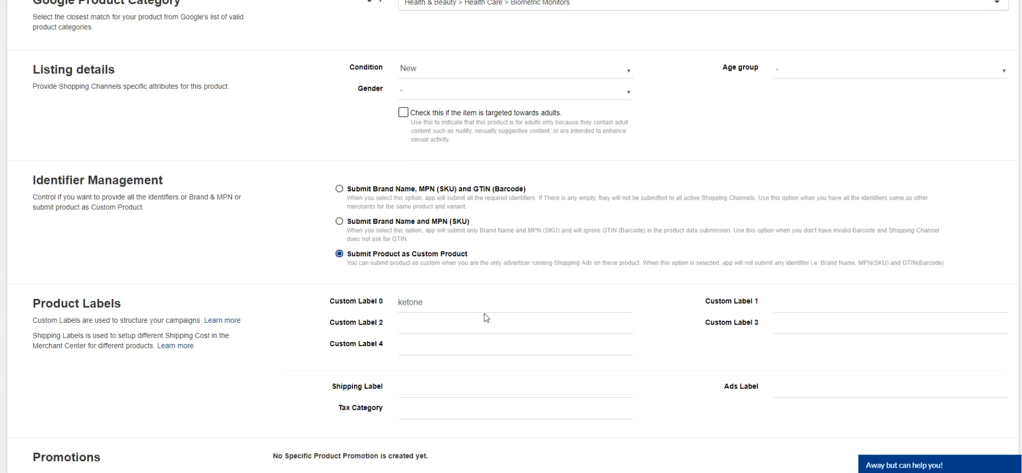
pyautogui.scroll(7, 486, 318)
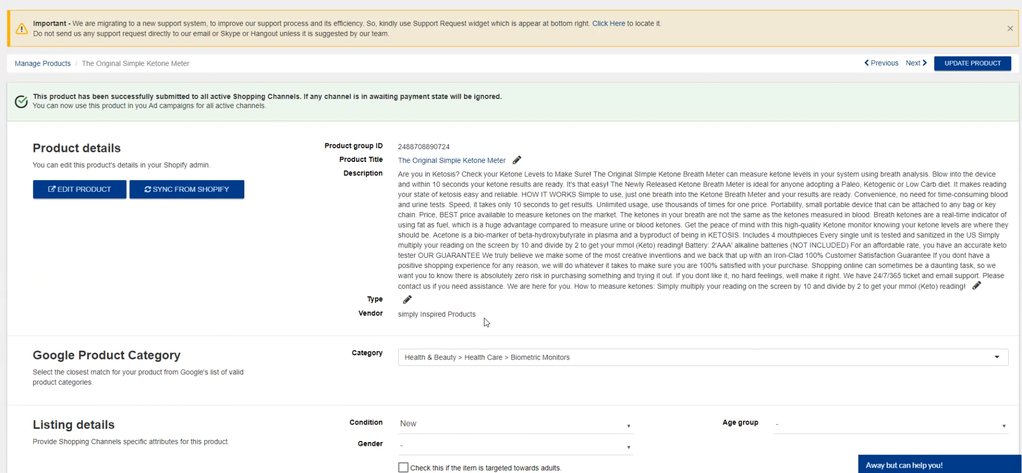
pyautogui.click(973, 63)
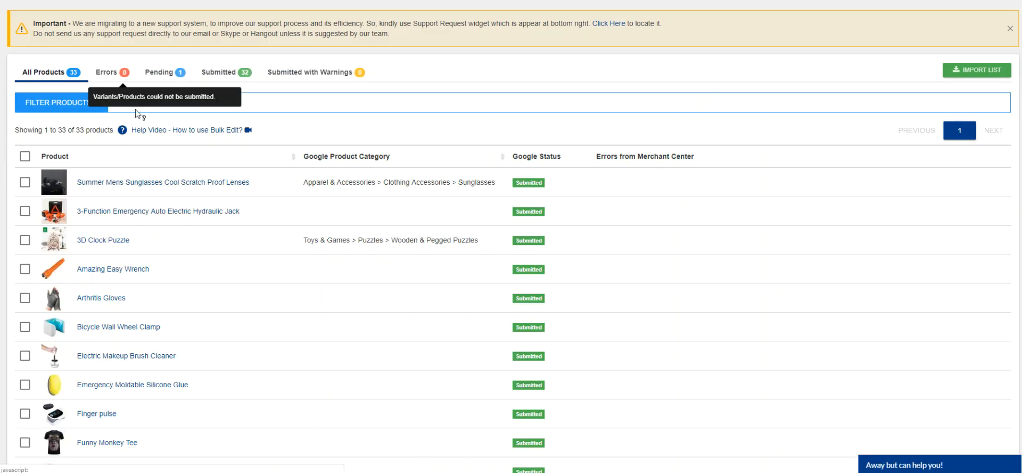
# - Open the Amazing Easy Wrench product and search its Google product category for "tool"
pyautogui.click(131, 271)
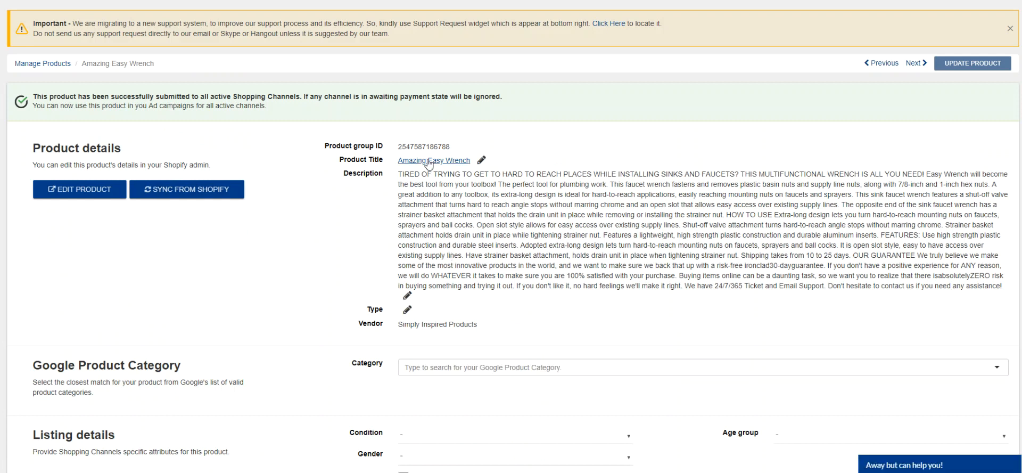
pyautogui.scroll(-2, 440, 277)
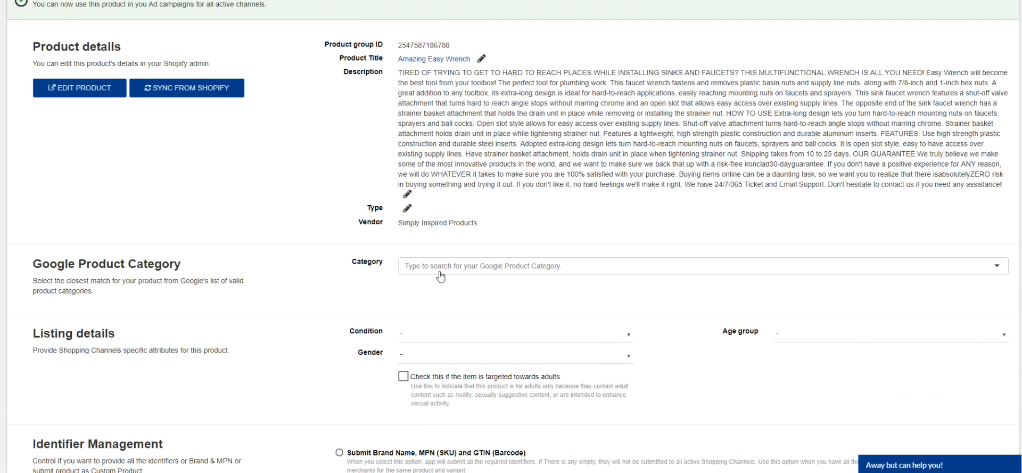
pyautogui.click(439, 272)
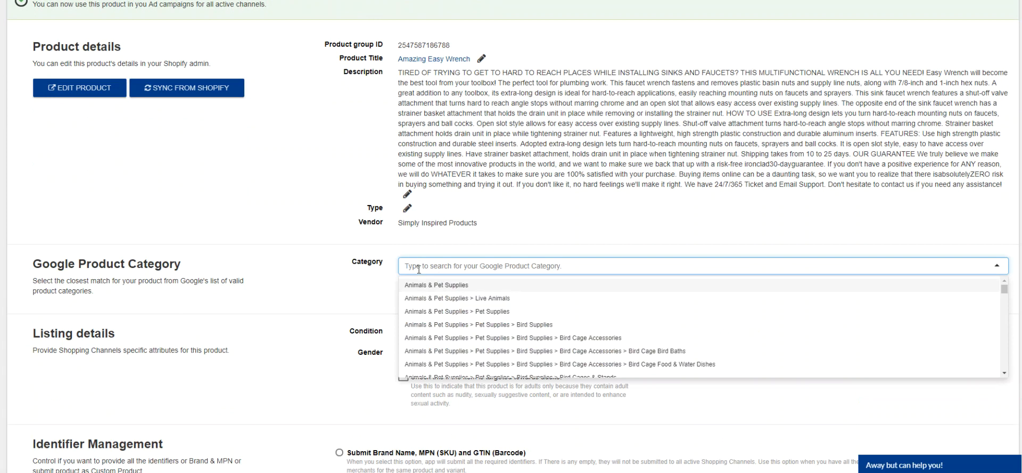
pyautogui.write('t')
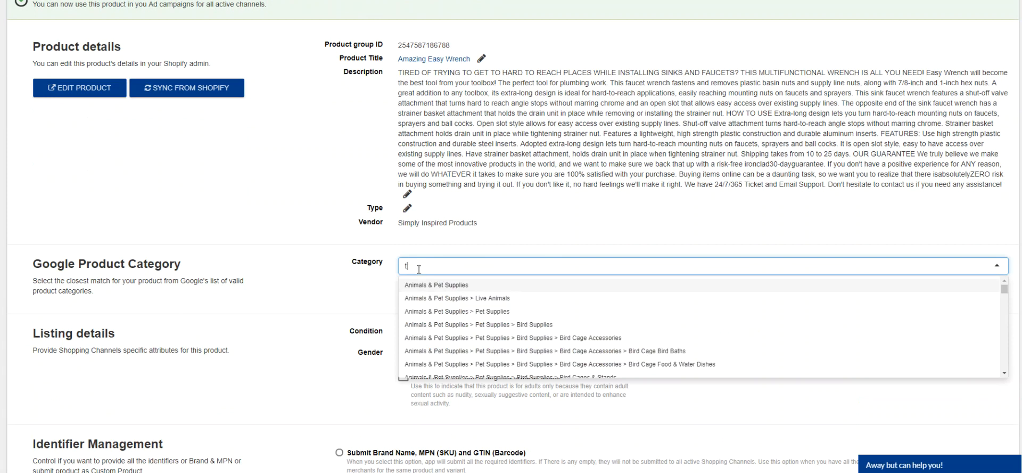
pyautogui.write('ool')
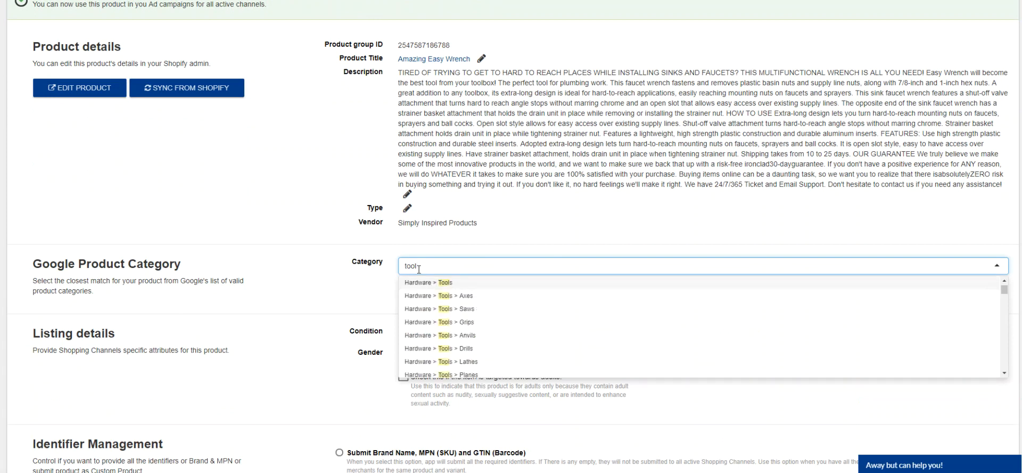
# - Choose Hardware > Tools > Wrenches as the Google product category of the Amazing Easy Wrench
pyautogui.press('Down')
pyautogui.press('Down')
pyautogui.press('Down')
pyautogui.press('Down')
pyautogui.press('Down')
pyautogui.press('Down')
pyautogui.press('Down')
pyautogui.press('Down')
pyautogui.press('Down')
pyautogui.press('Down')
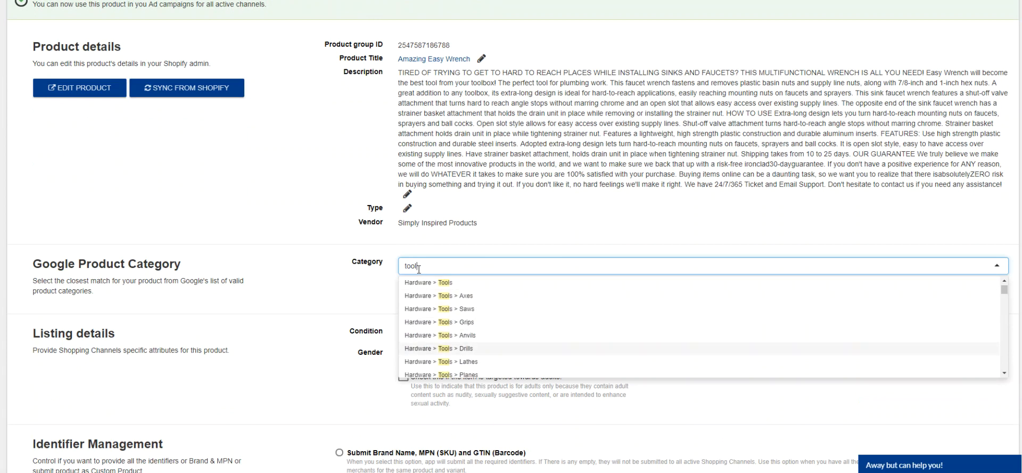
pyautogui.press('Down')
pyautogui.press('Down')
pyautogui.press('Down')
pyautogui.press('Down')
pyautogui.press('Down')
pyautogui.press('Down')
pyautogui.press('Down')
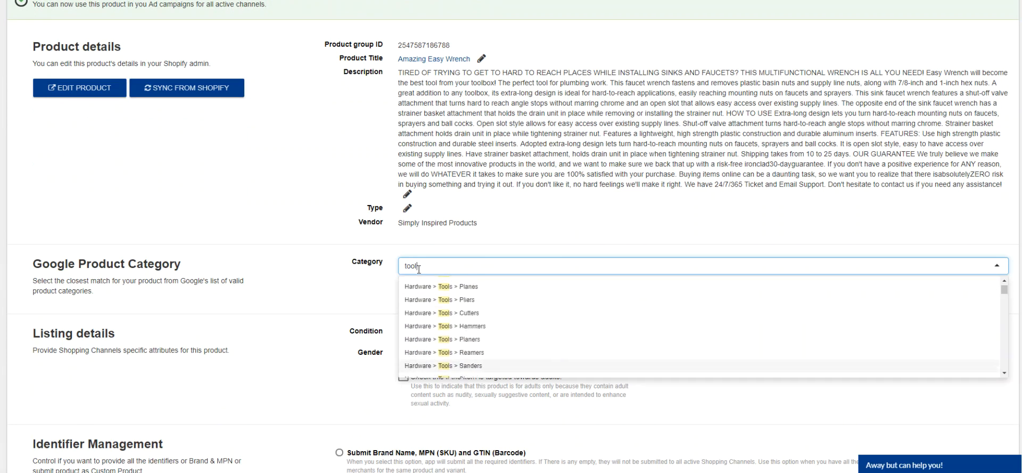
pyautogui.press('Down')
pyautogui.press('Down')
pyautogui.press('Down')
pyautogui.press('Down')
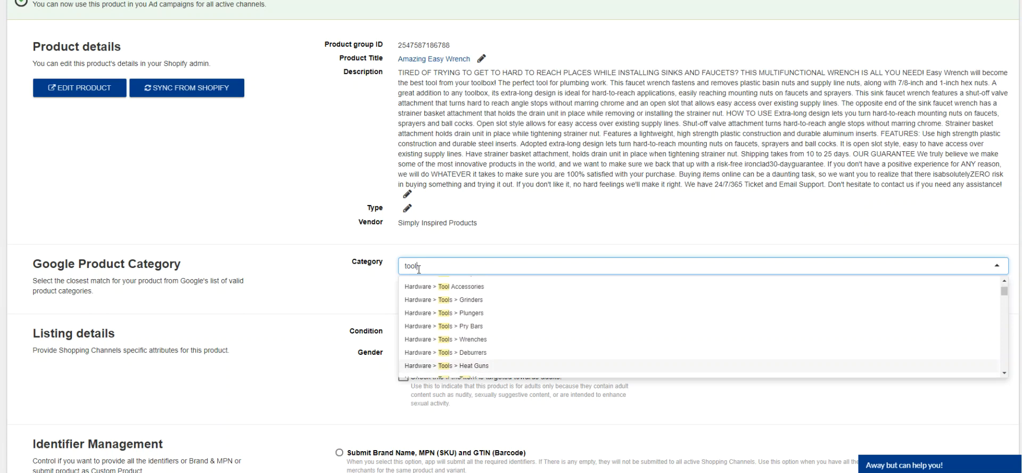
pyautogui.press('Up')
pyautogui.press('Up')
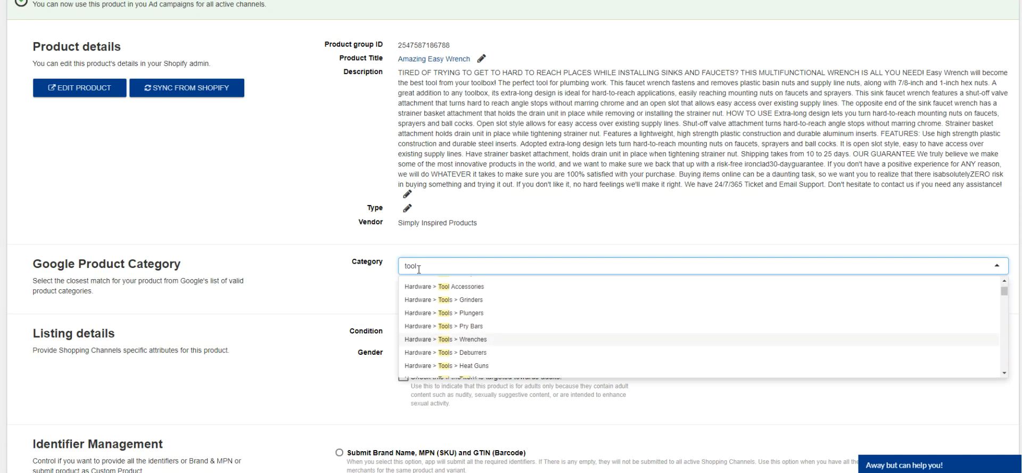
pyautogui.press('Return')
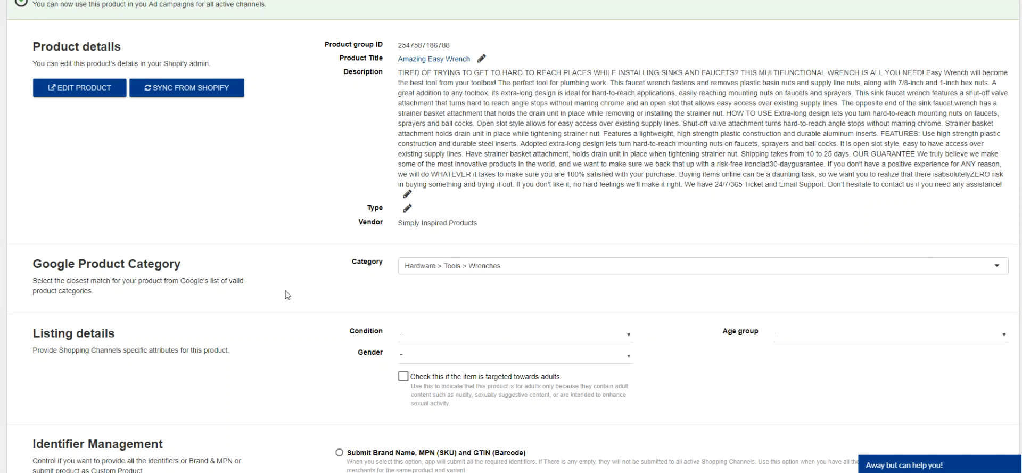
# - Set the condition of the Amazing Easy Wrench to New in its listing details
pyautogui.scroll(-1, 286, 295)
pyautogui.click(426, 286)
pyautogui.click(427, 320)
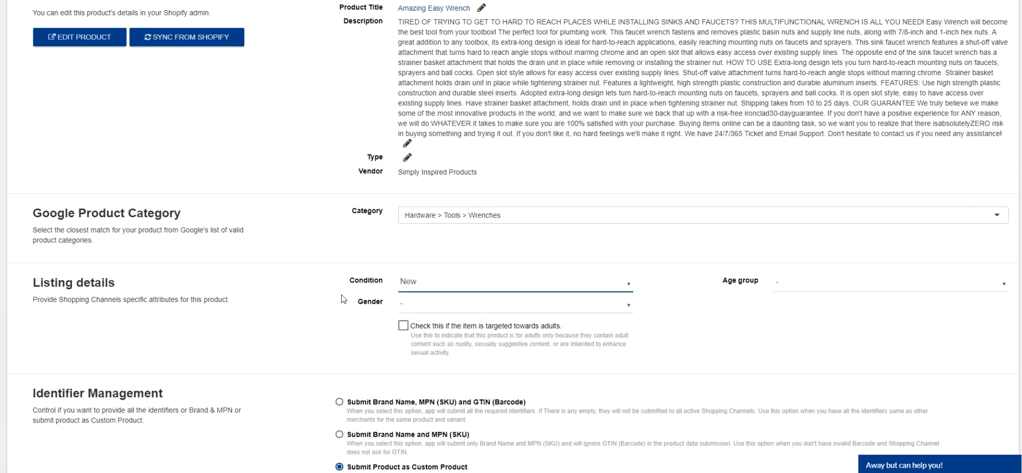
pyautogui.scroll(-2, 314, 308)
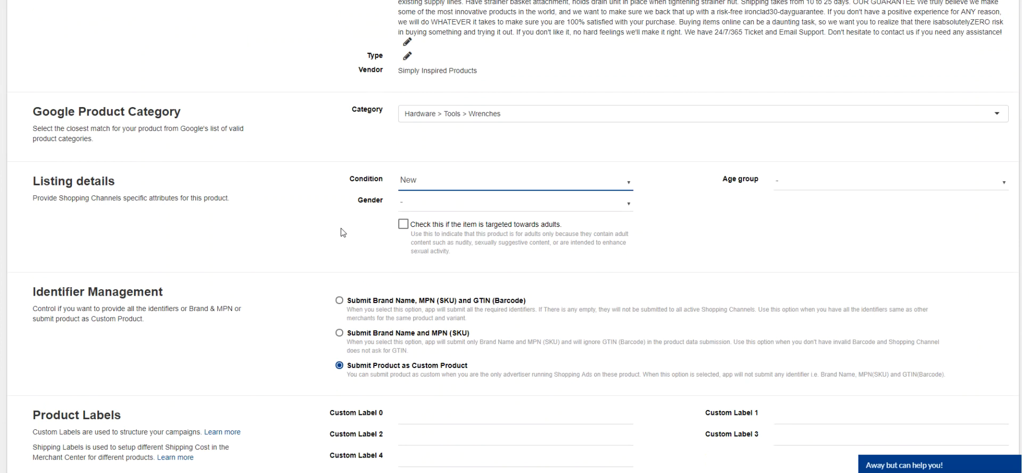
pyautogui.scroll(-2, 341, 232)
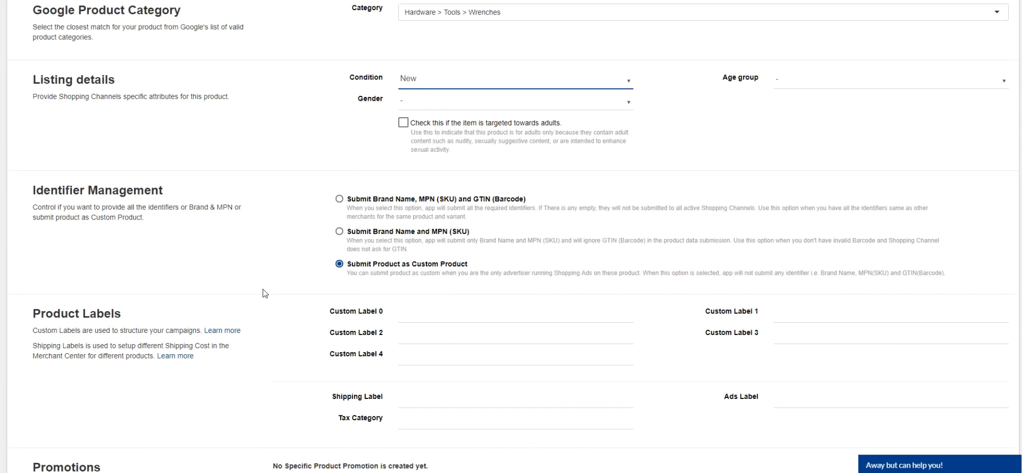
# - Set Custom Label 0 to "Tools" and Custom Label 1 to "Wrench" for the Amazing Easy Wrench
pyautogui.scroll(-2, 262, 292)
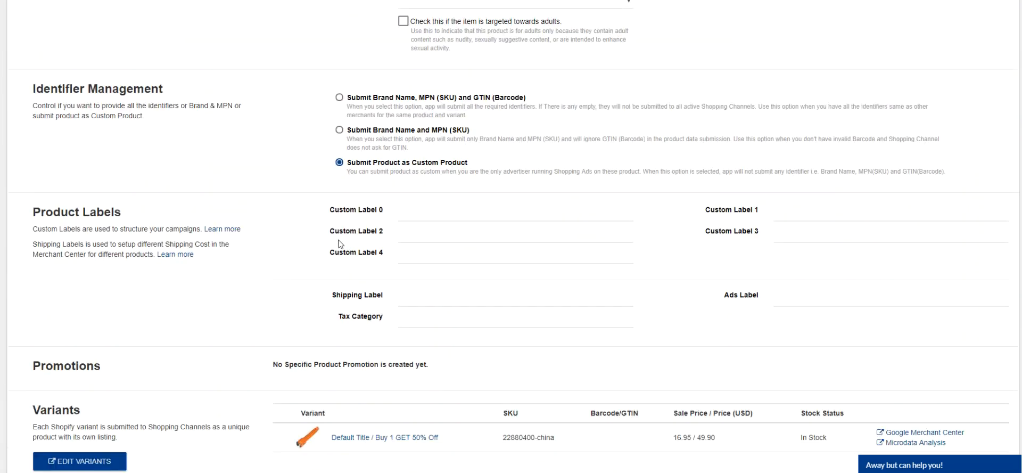
pyautogui.click(420, 212)
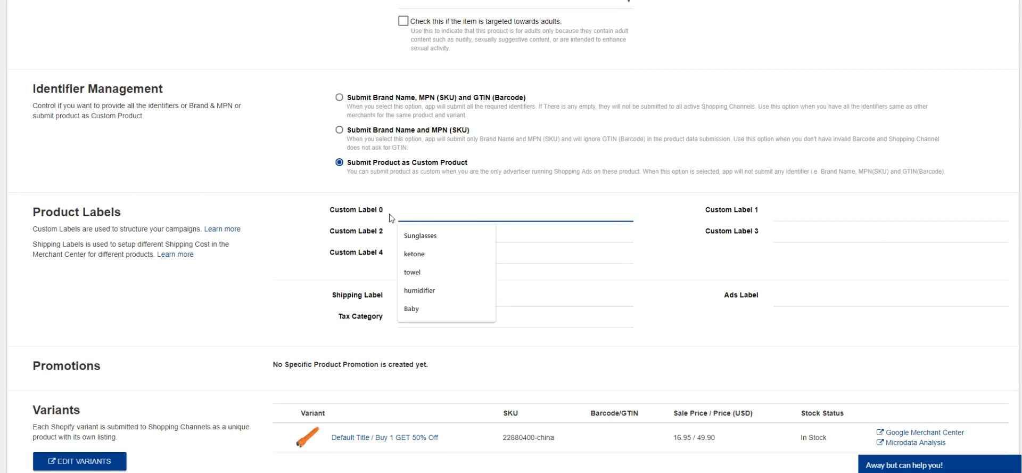
pyautogui.write('Tools')
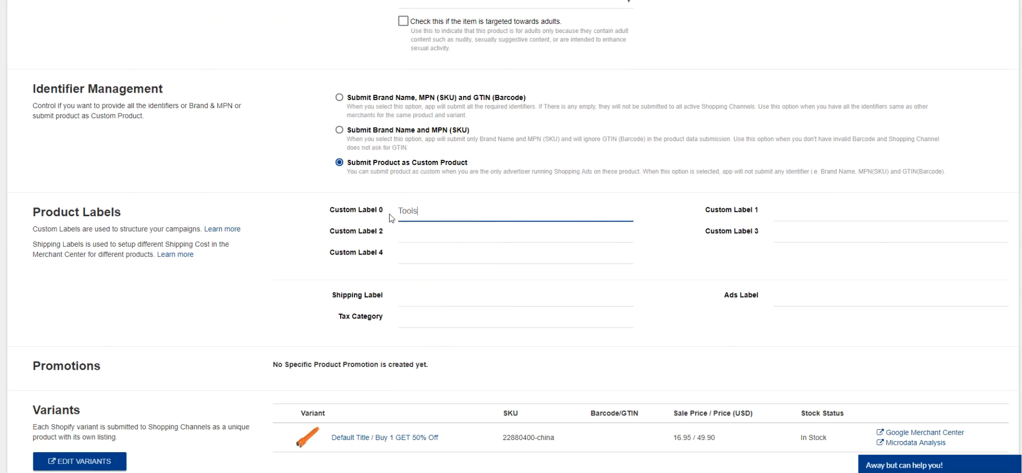
pyautogui.click(278, 248)
pyautogui.click(426, 237)
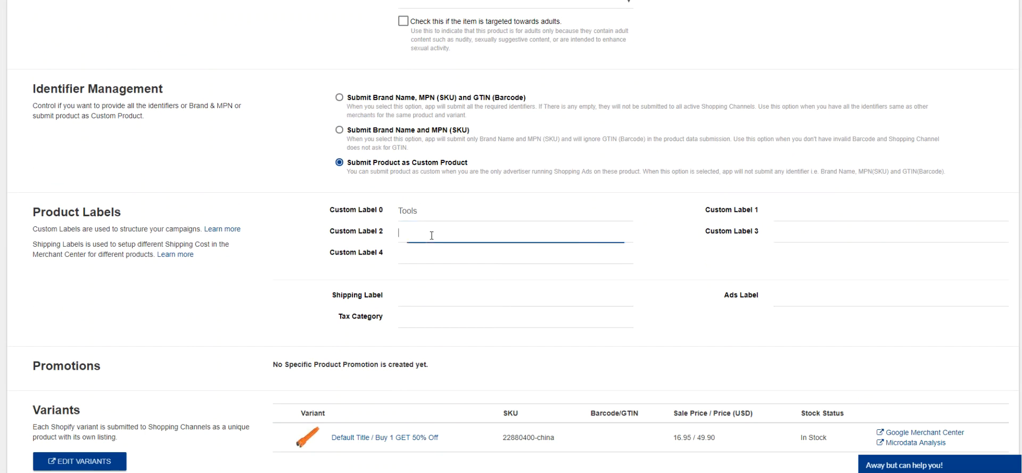
pyautogui.click(780, 209)
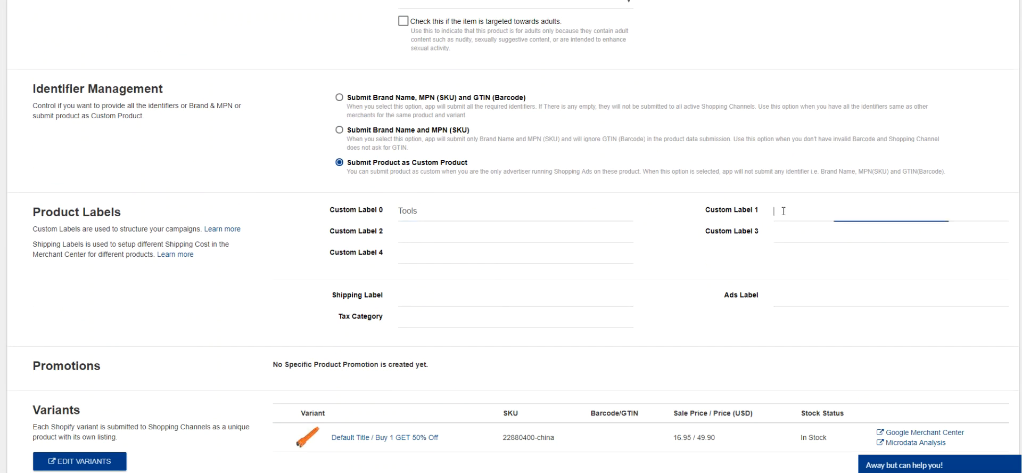
pyautogui.write('Wrench')
pyautogui.click(677, 195)
# - Submit the product update for the Amazing Easy Wrench
pyautogui.scroll(-5, 335, 239)
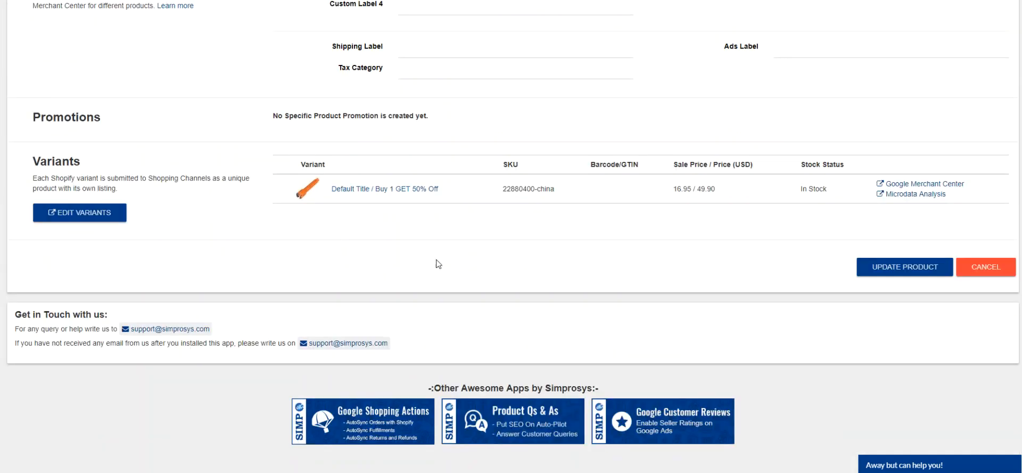
pyautogui.click(889, 268)
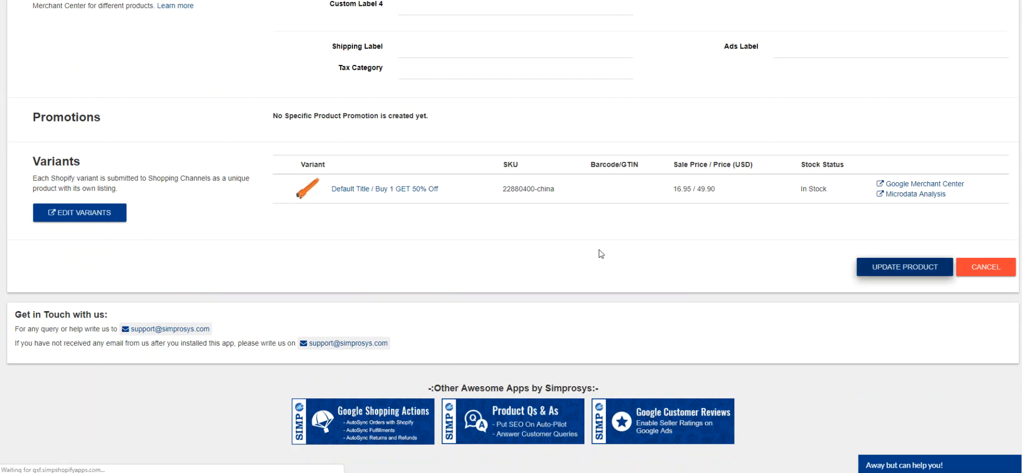